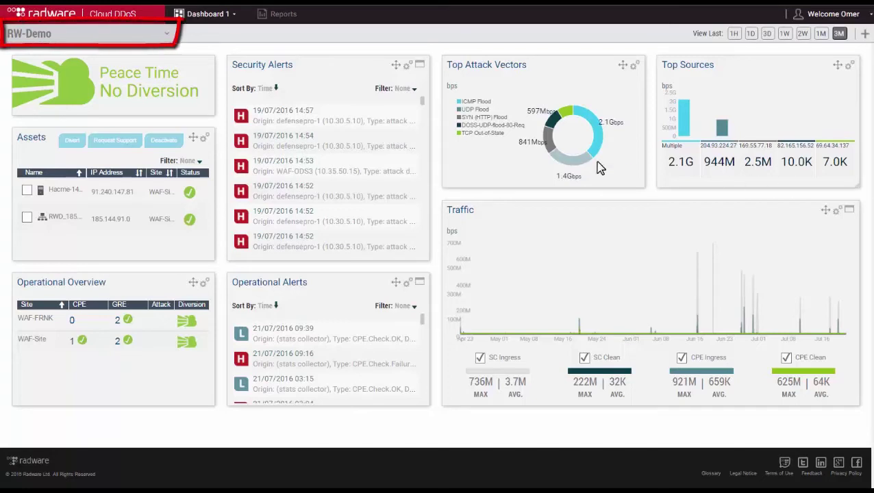
Filter the dashboard to RWD_185.144.91, then return it to the RW-Demo account
click(167, 33)
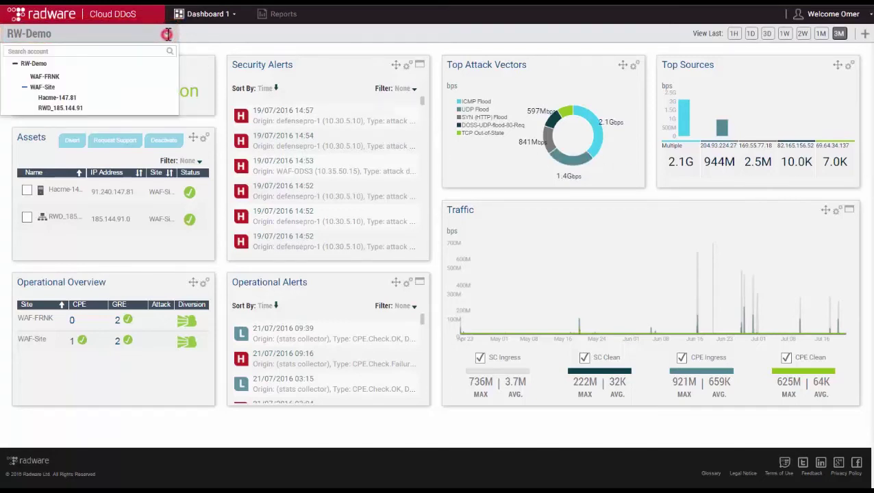
click(63, 109)
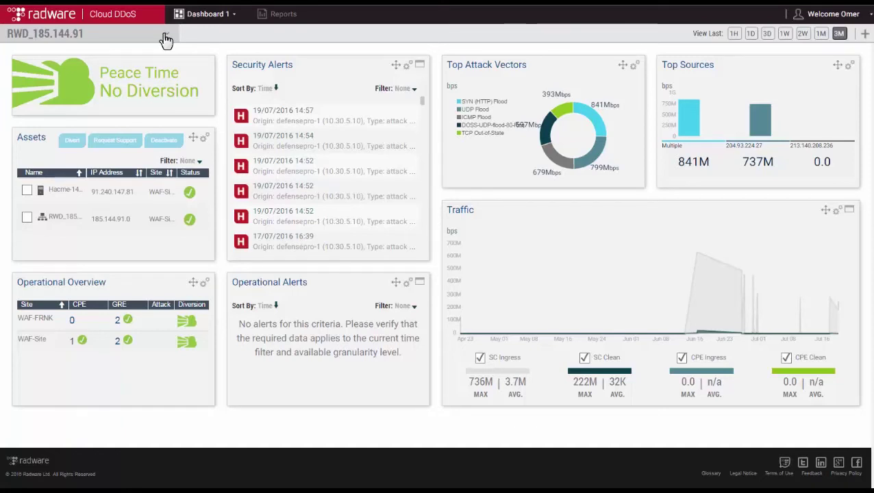
click(164, 38)
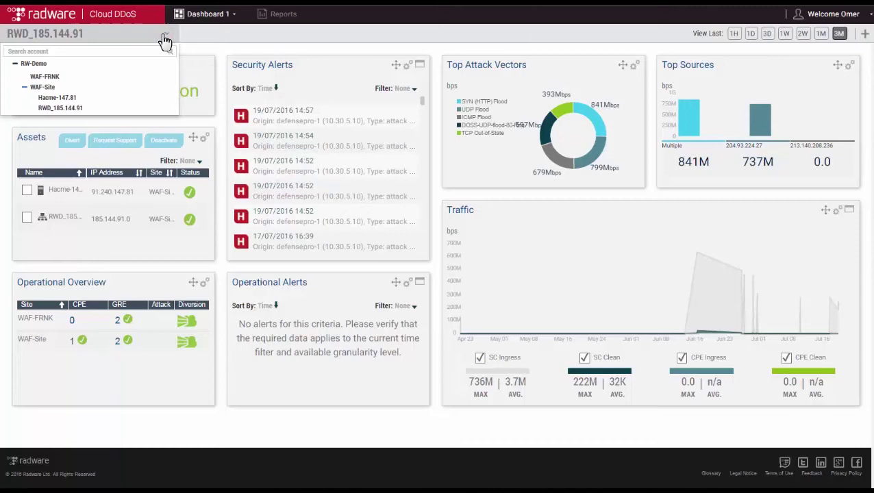
click(40, 66)
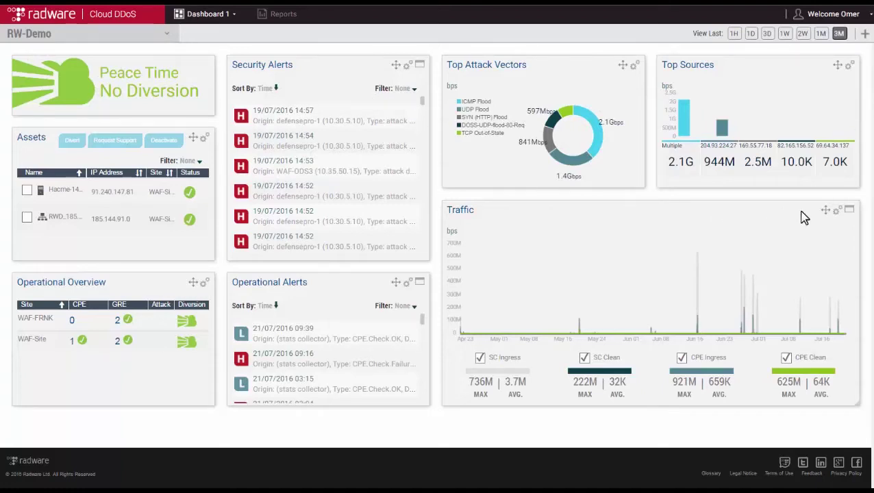
Show the Traffic widget in packets per second (pps)
click(838, 212)
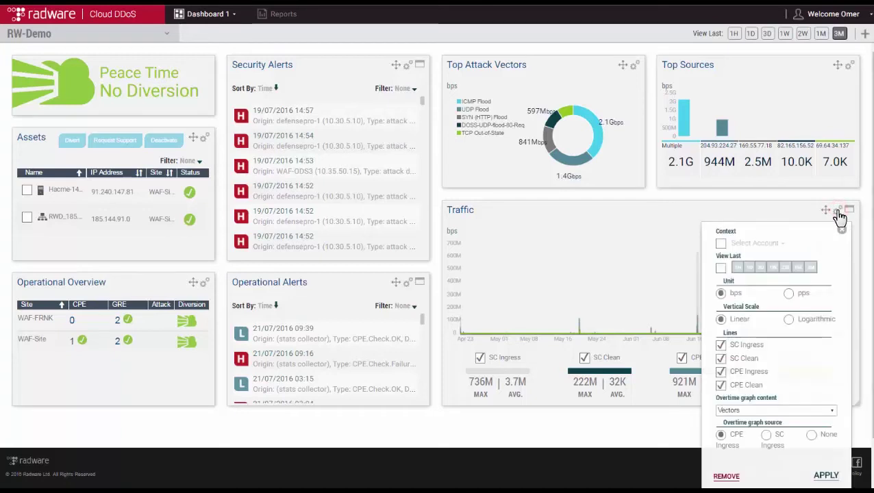
click(789, 294)
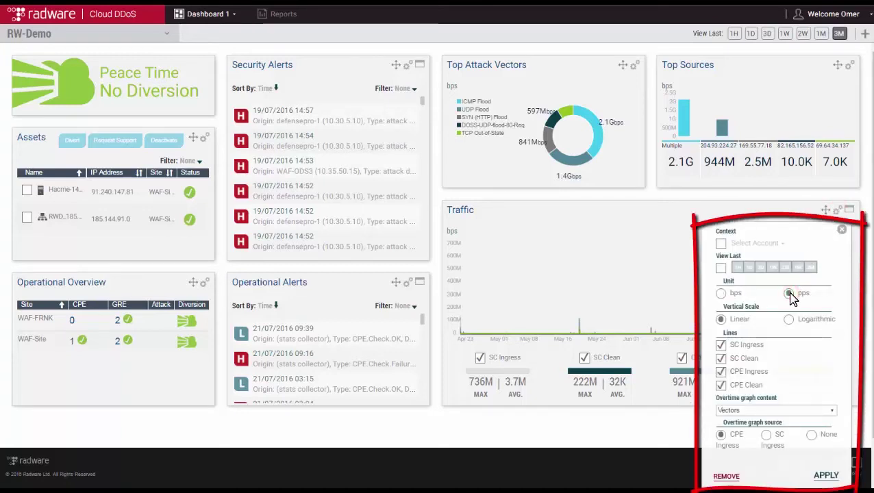
click(826, 475)
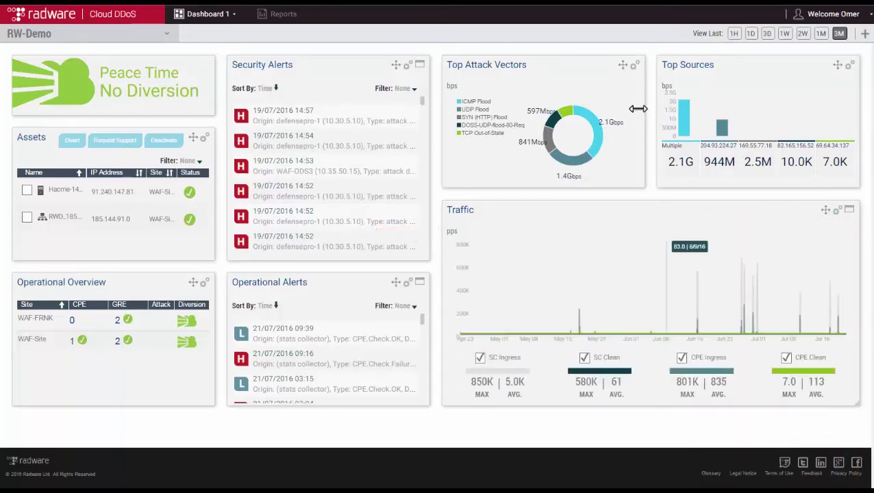
Limit the Top Attack Vectors widget's context to the RWD_185.144.91 account
click(636, 66)
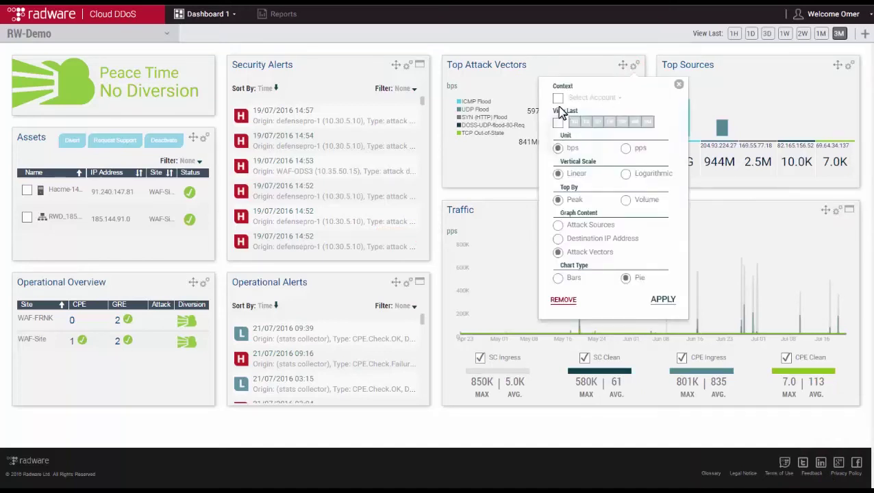
click(558, 97)
click(596, 98)
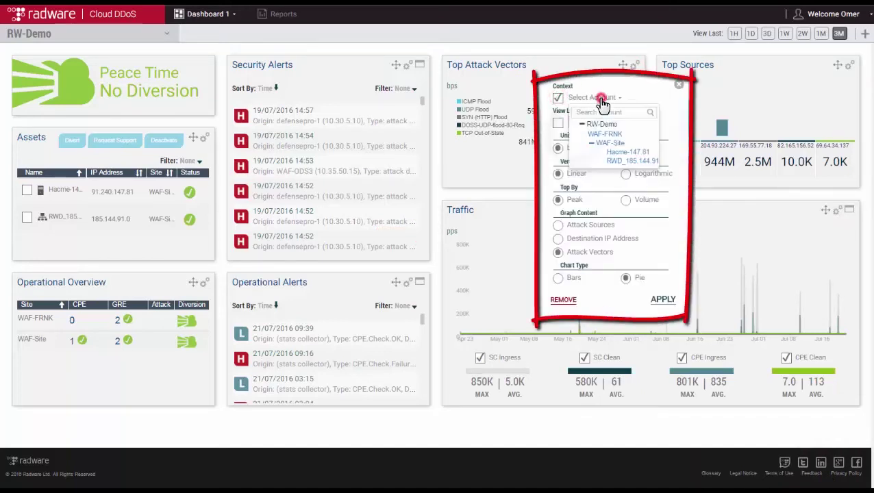
click(620, 161)
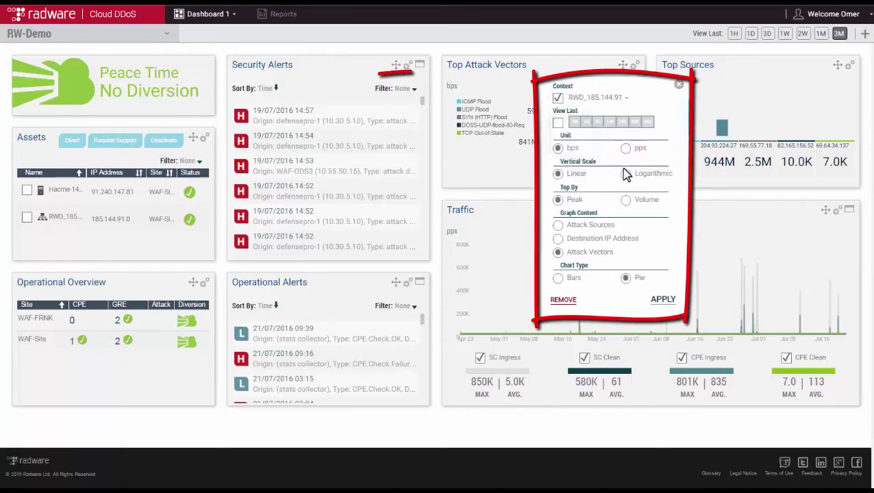
click(663, 302)
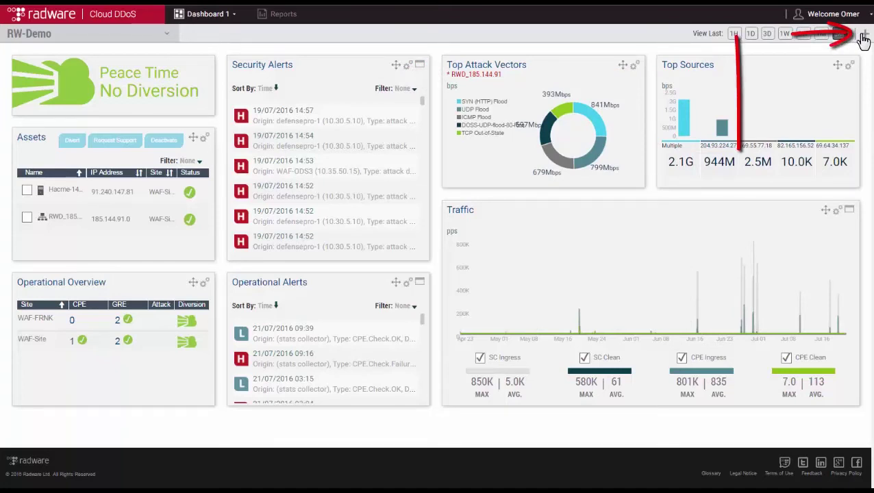
Browse the list of widgets available to add, then close it
click(864, 37)
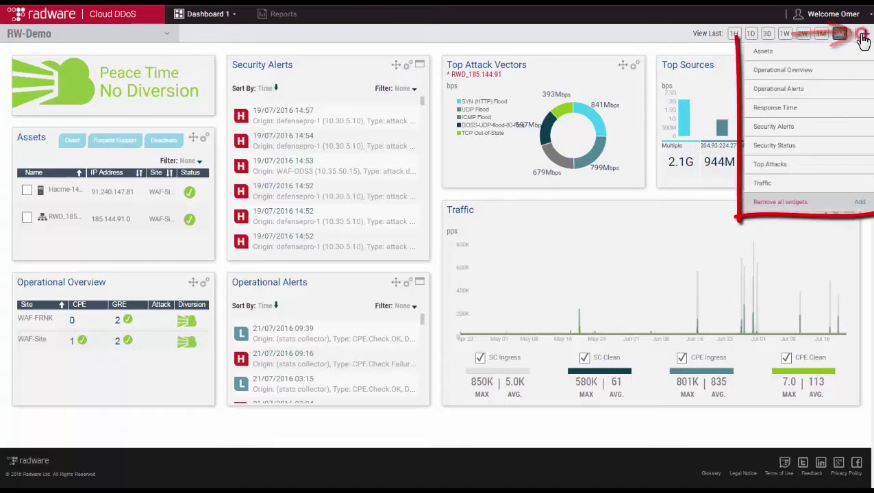
click(823, 71)
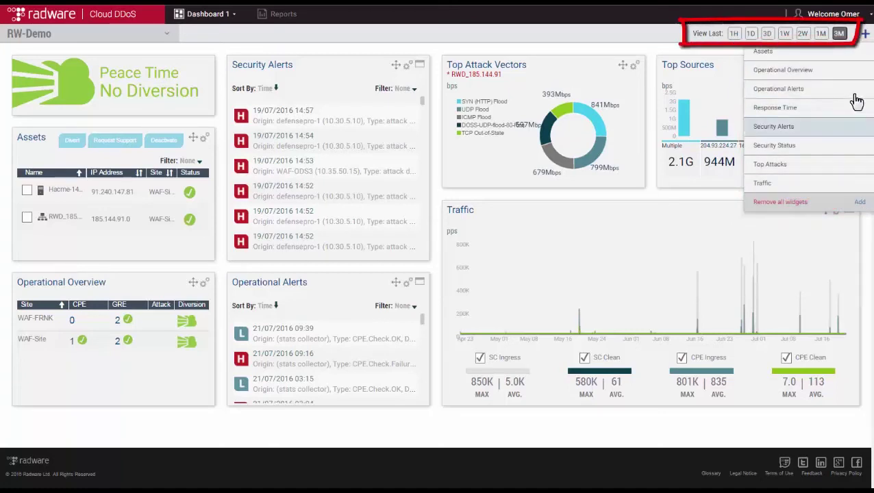
click(866, 36)
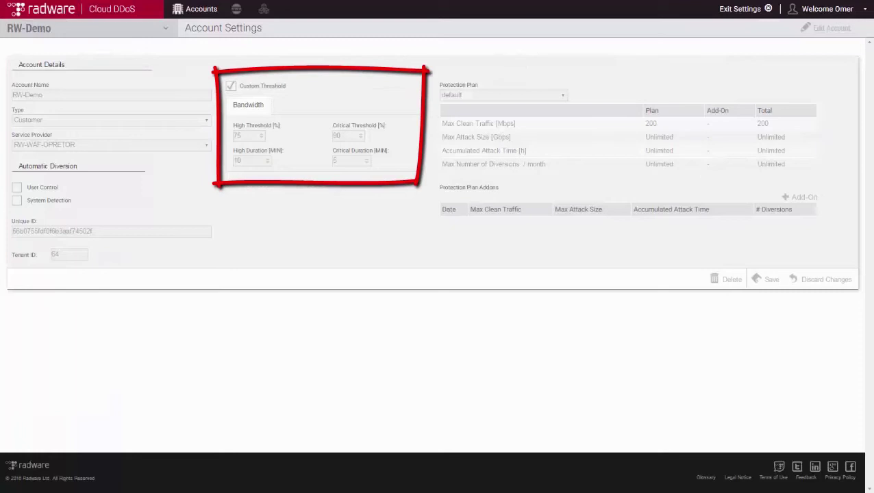
Inspect the first GRE tunnel's details and WAF-Site, then expand the Hacme-147.81 asset's details
click(236, 11)
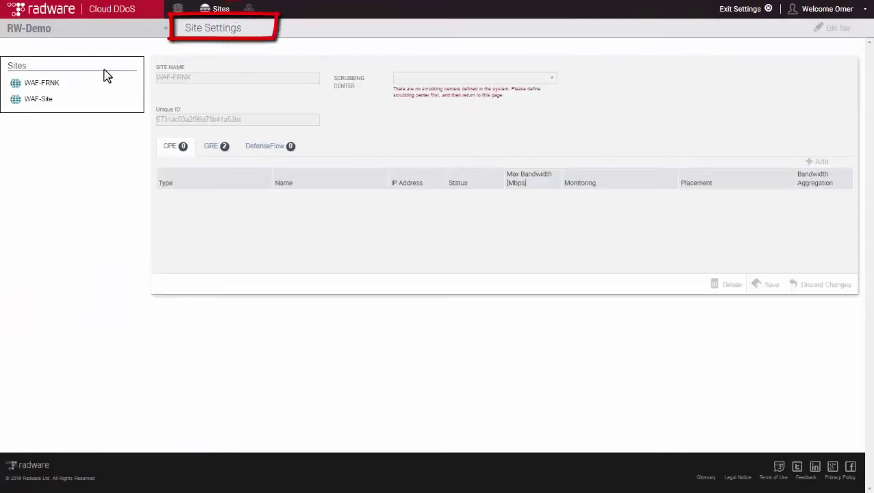
click(213, 151)
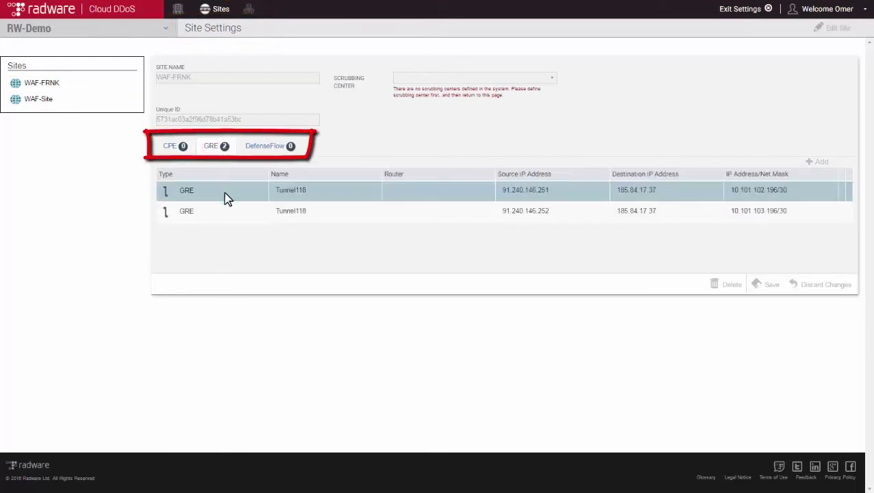
click(227, 198)
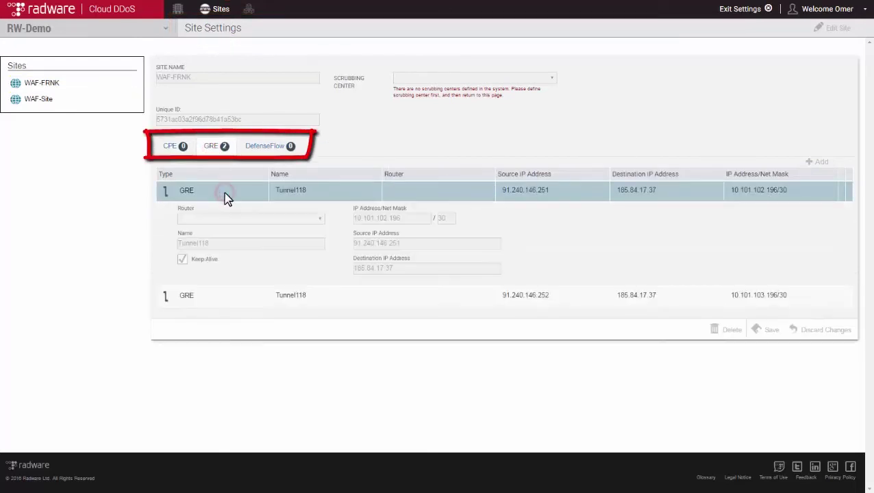
click(39, 99)
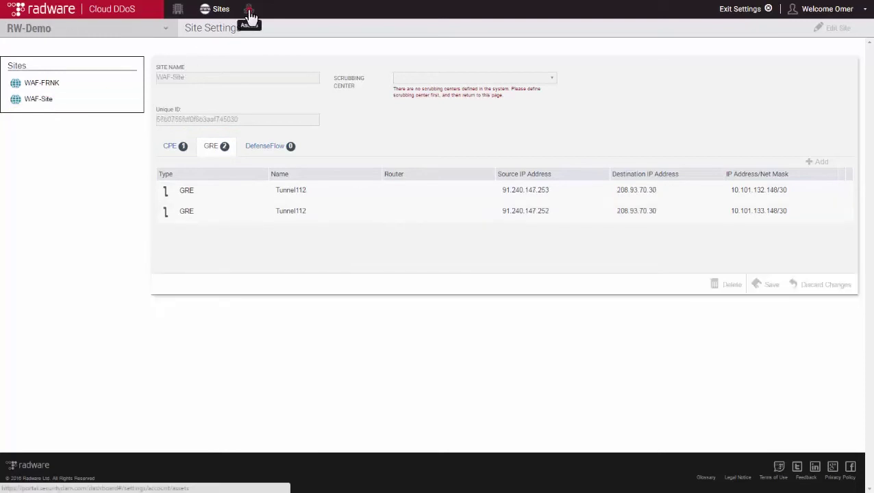
click(249, 16)
click(140, 76)
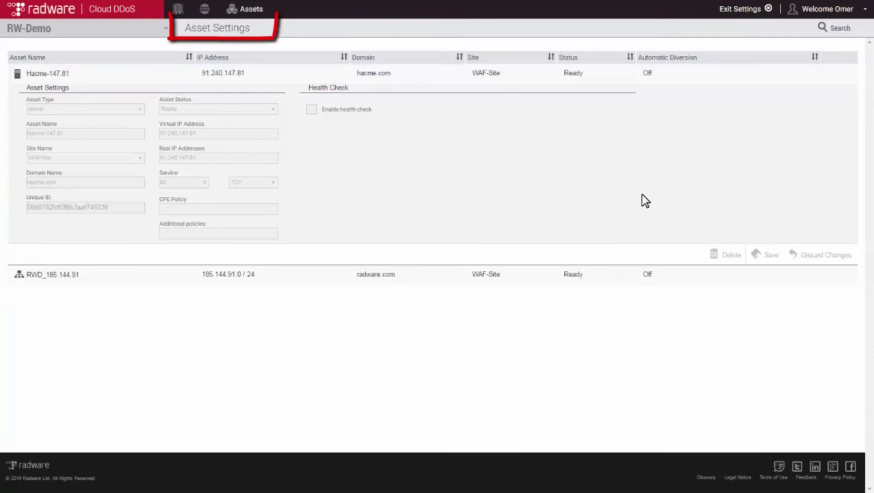
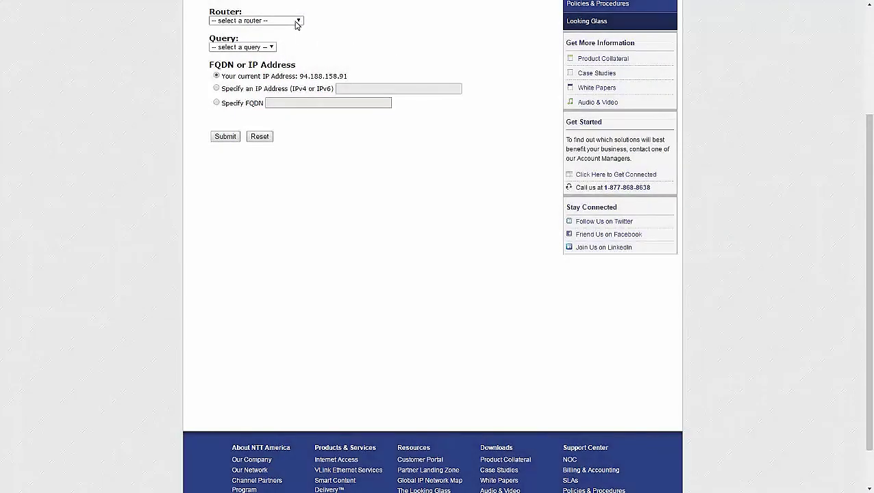
Set up a BGP query on the Chicago, IL - US router for a specific IP address
click(297, 23)
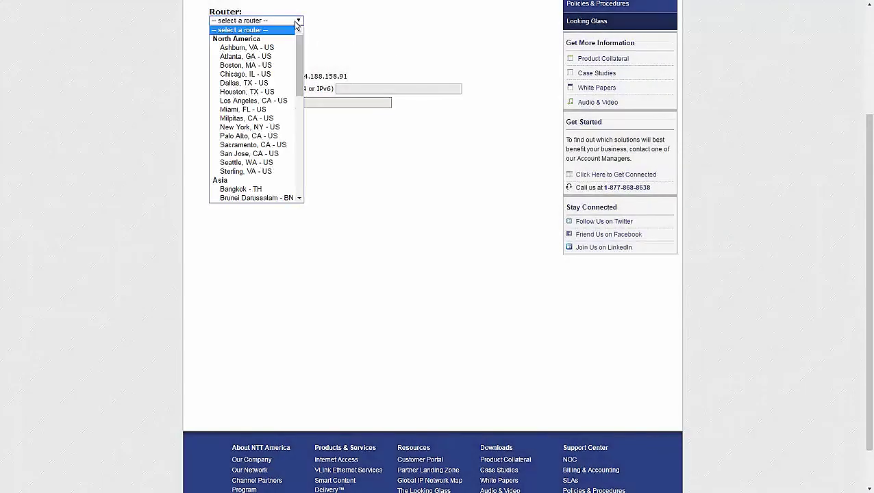
click(245, 74)
click(261, 47)
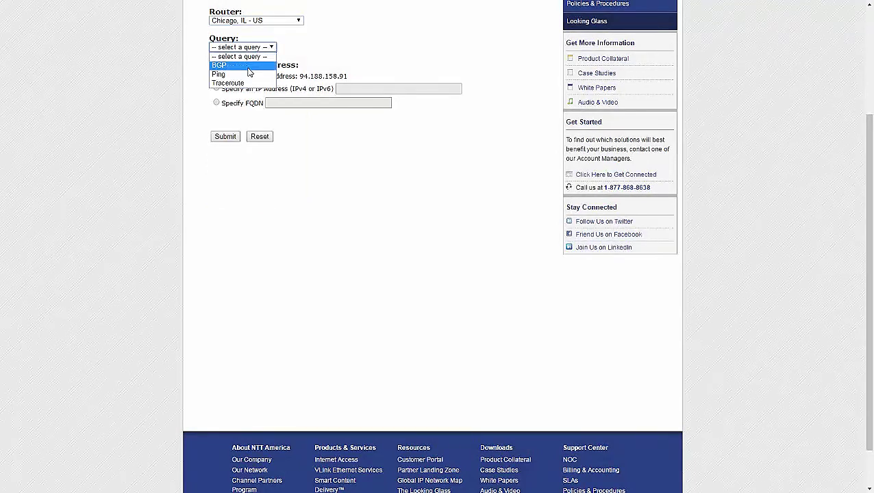
click(248, 68)
click(217, 89)
Look up 185.144.91.100 and highlight the Path #3 AS path of the best route
click(341, 89)
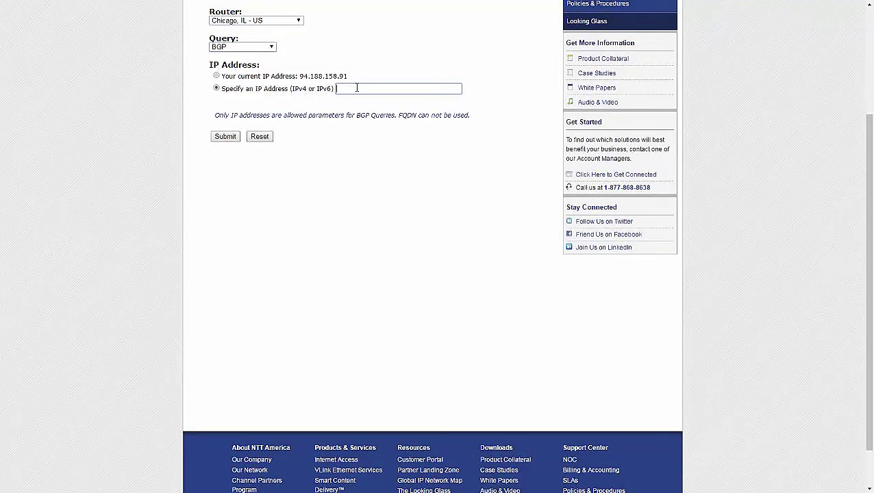
text(185.144.91.100)
click(224, 138)
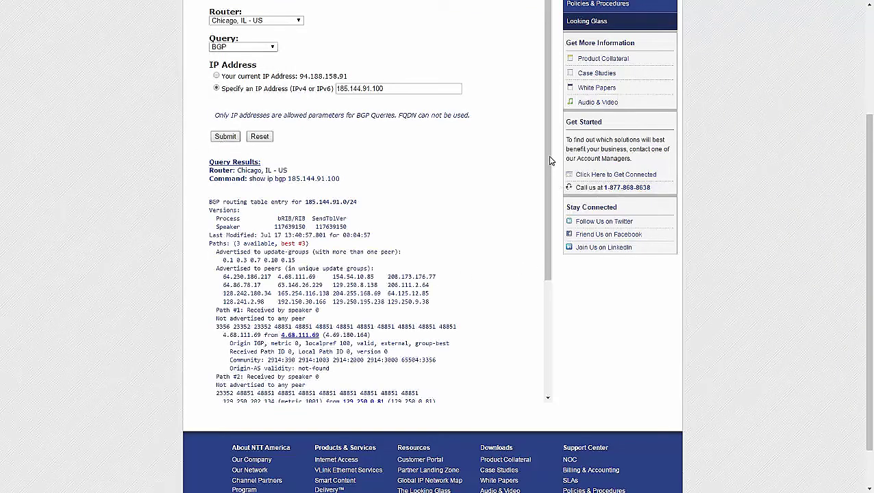
drag(551, 160, 552, 303)
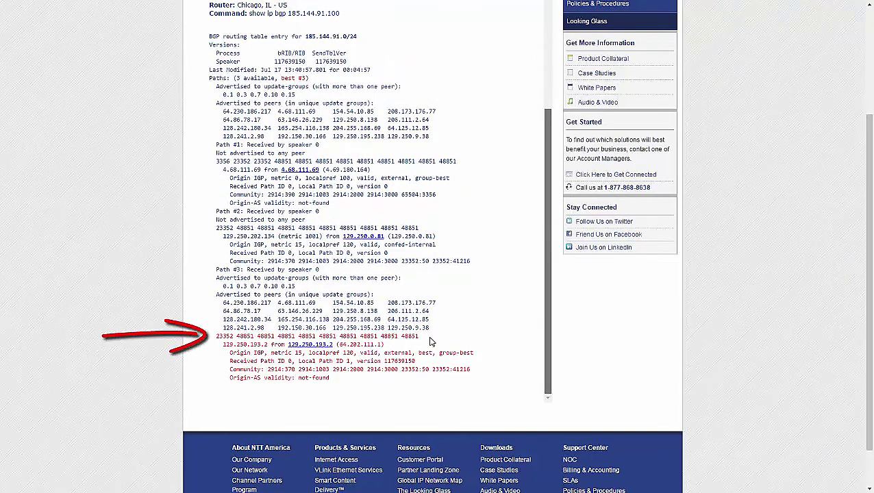
drag(421, 337, 215, 337)
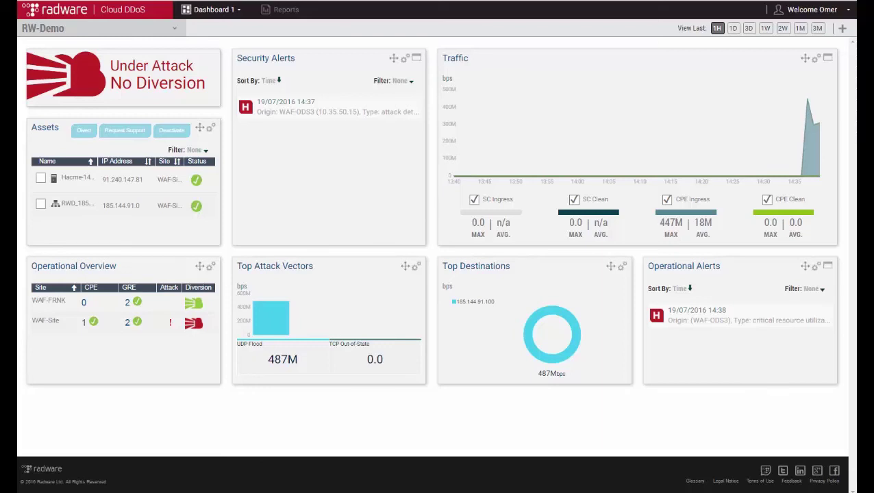
Reload the dashboard via the Radware logo to show the diverted UDP and ICMP floods
click(62, 9)
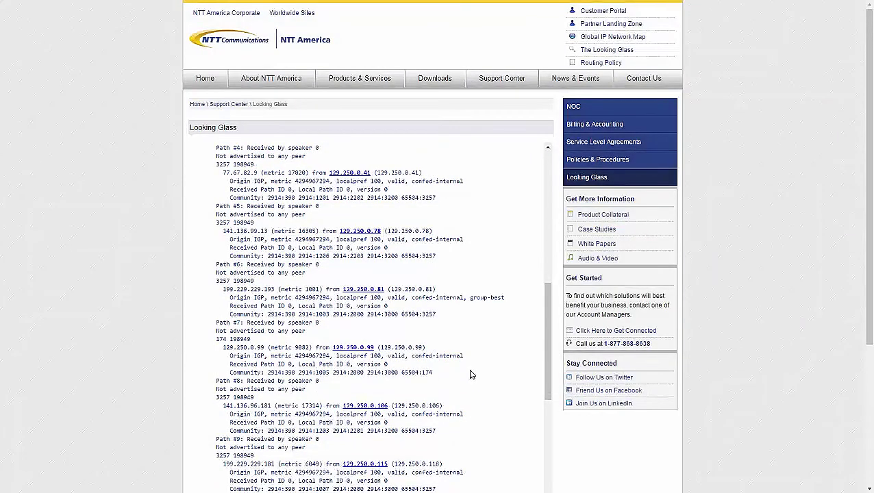
Scroll the Looking Glass output down to the red best-path entry at Path #18
scroll(470, 379, down, 2)
scroll(470, 380, down, 2)
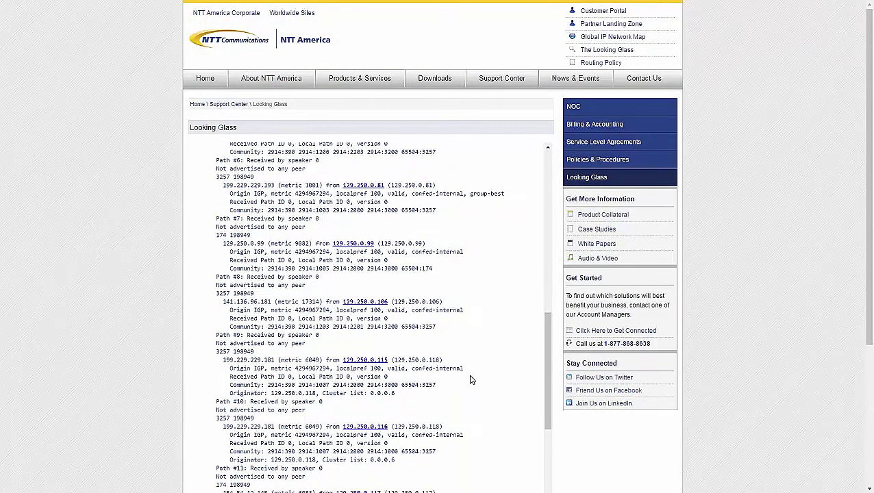
scroll(470, 380, down, 8)
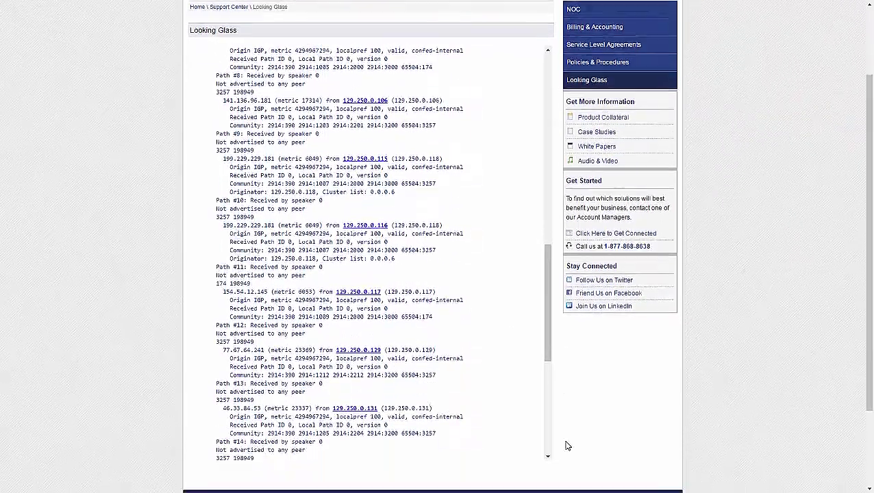
scroll(473, 350, down, 10)
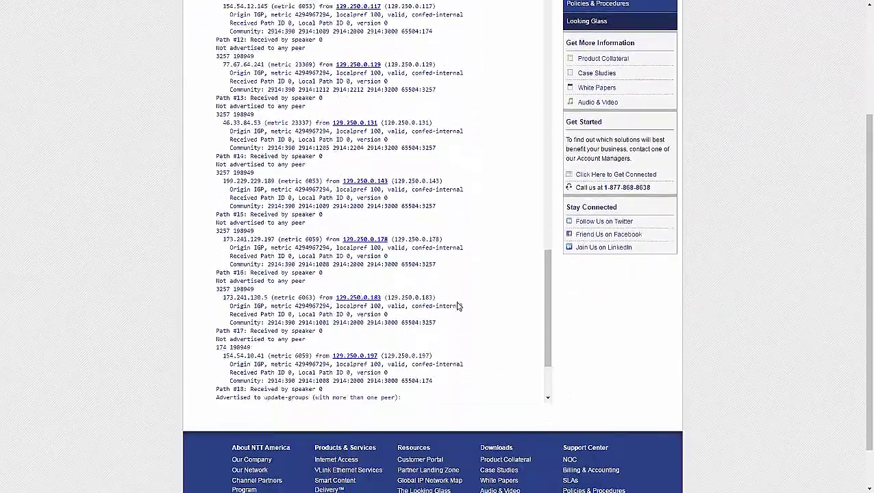
scroll(458, 306, down, 1)
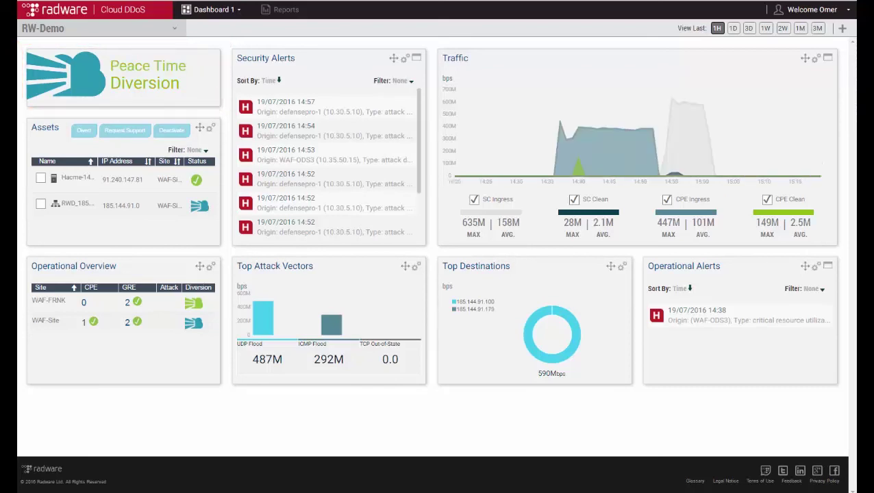
Run a Reports-page report with the period set to 1D
click(284, 12)
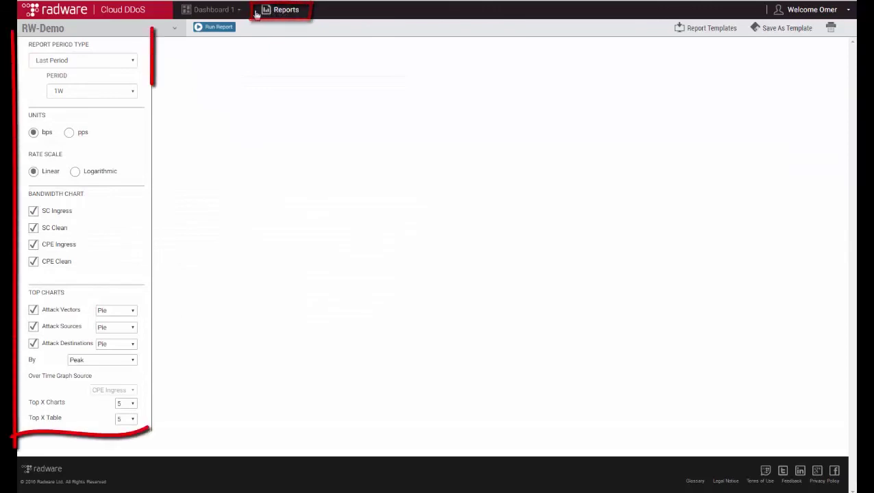
click(128, 92)
click(98, 111)
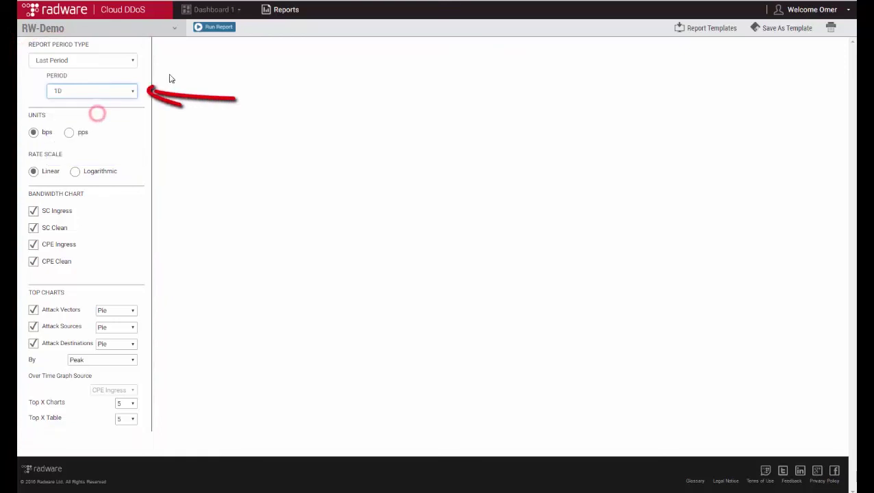
click(209, 31)
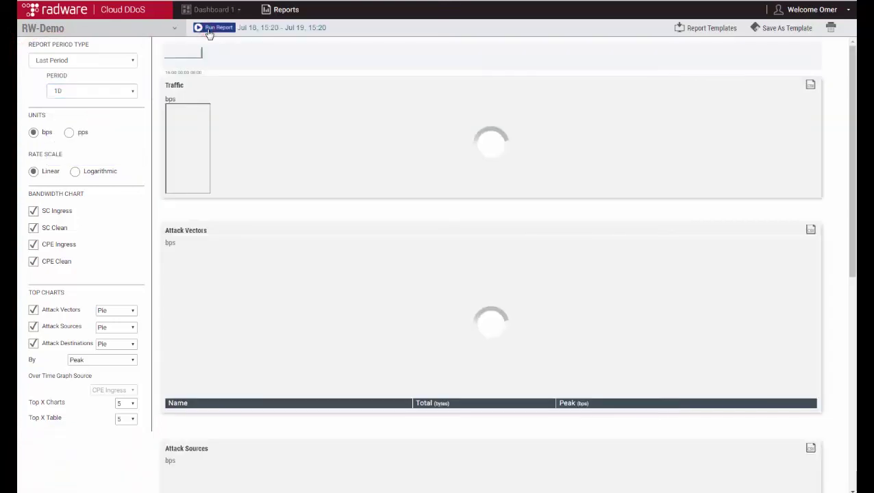
Begin a Save As Template form with the report name 'Daily Attack Repo'
click(780, 29)
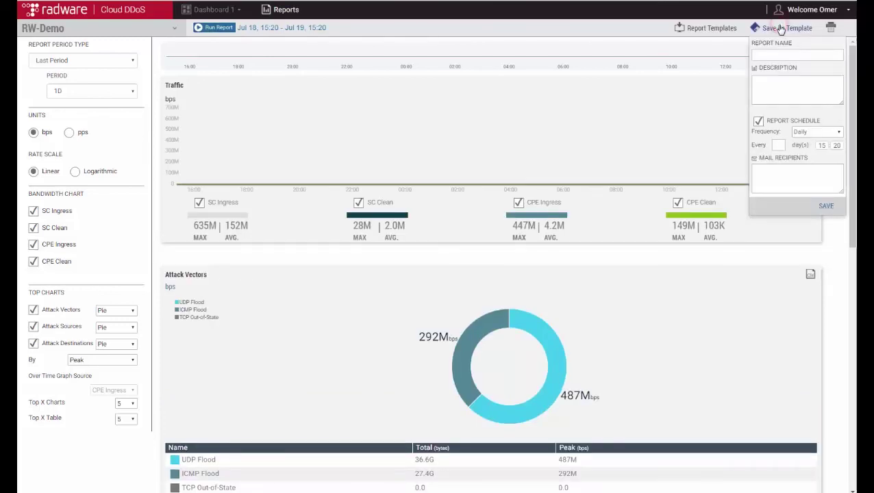
click(766, 53)
text(Daily Att)
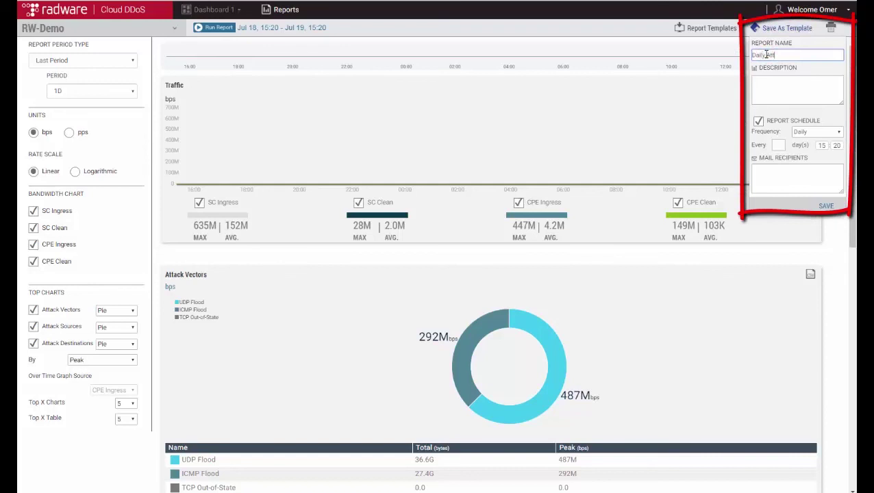
text(ack Report)
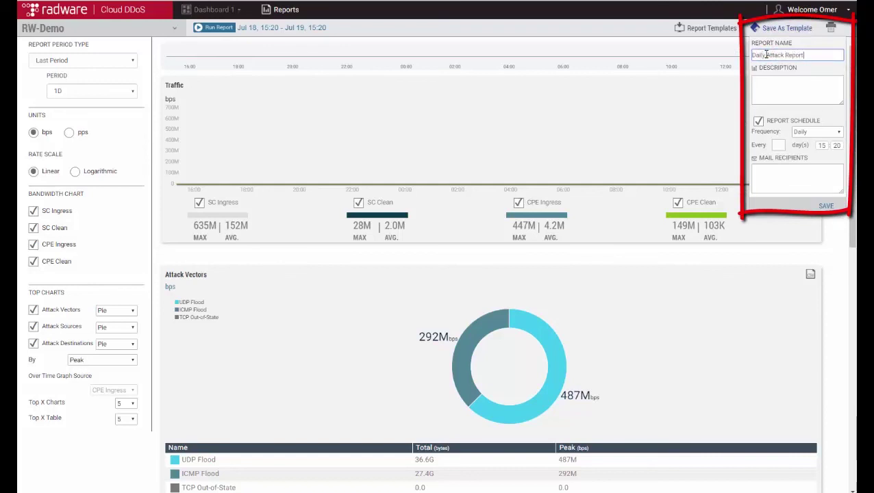